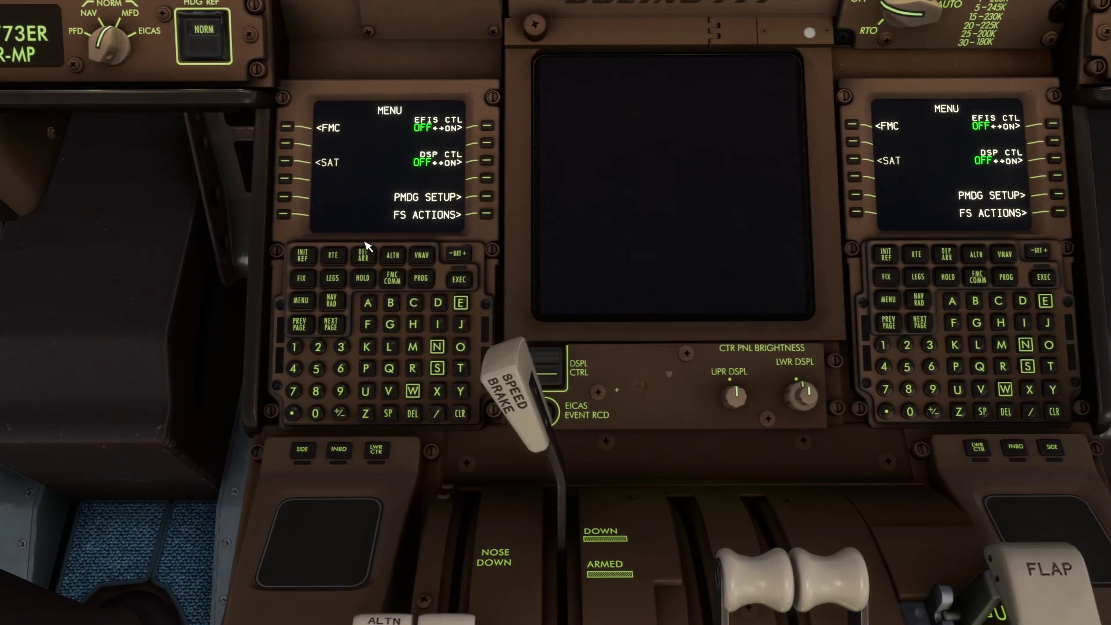
Enter LOWW as the reference airport in the FMC position initialization, and open the route 1 legs page
left_click(287, 127)
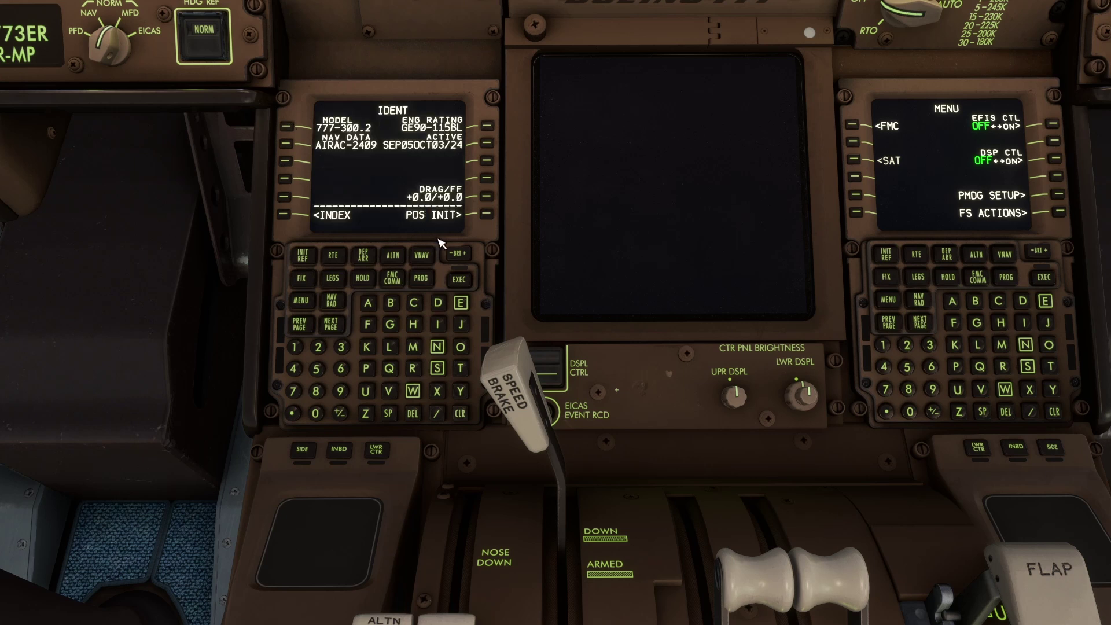
left_click(487, 214)
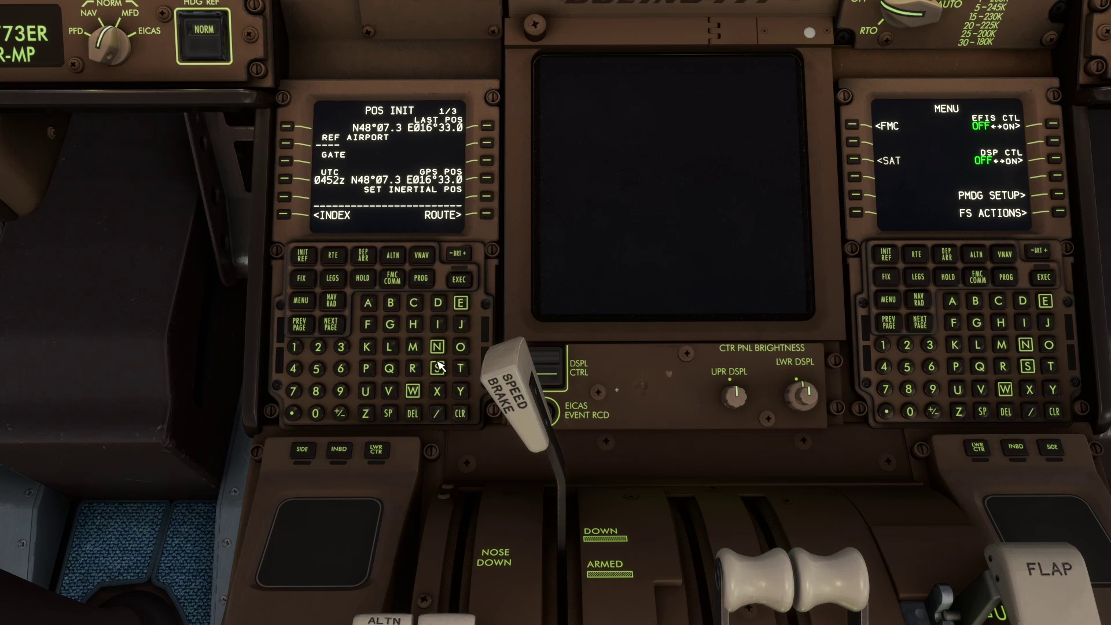
left_click(396, 351)
left_click(461, 347)
left_click(414, 393)
left_click(419, 392)
left_click(289, 146)
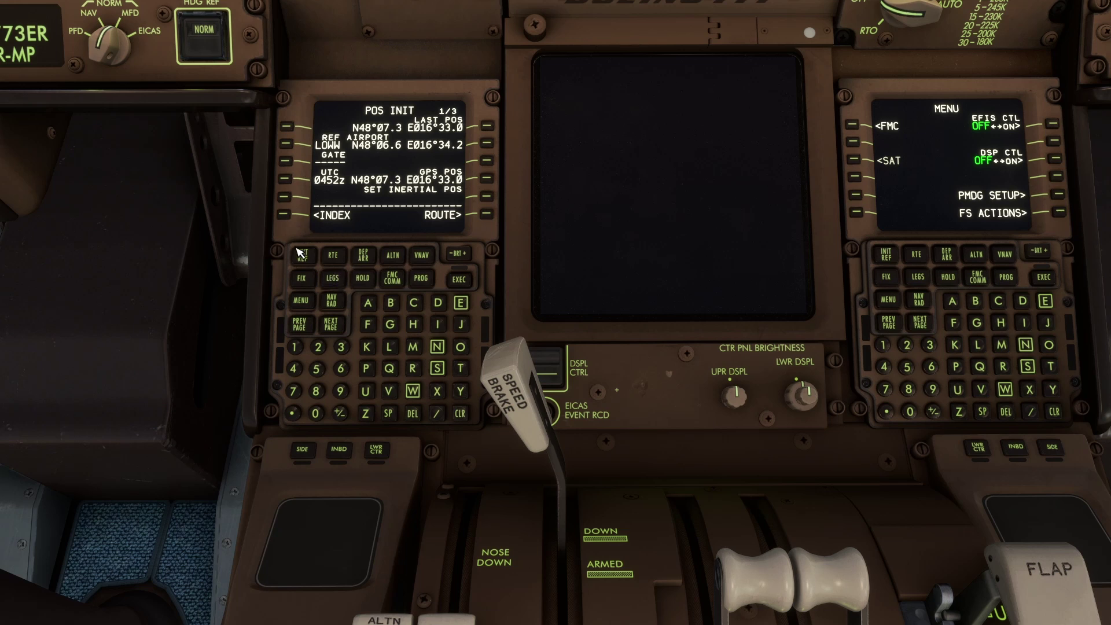
left_click(334, 279)
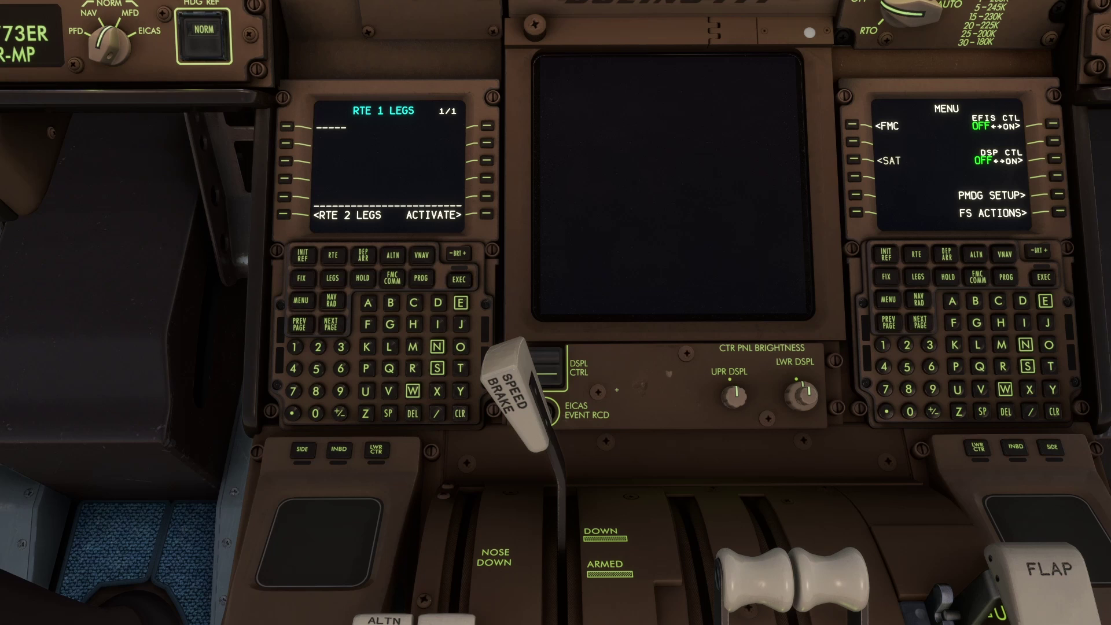
Enable Developer Mode in the general options, save the change, and return to the cockpit
key("Escape")
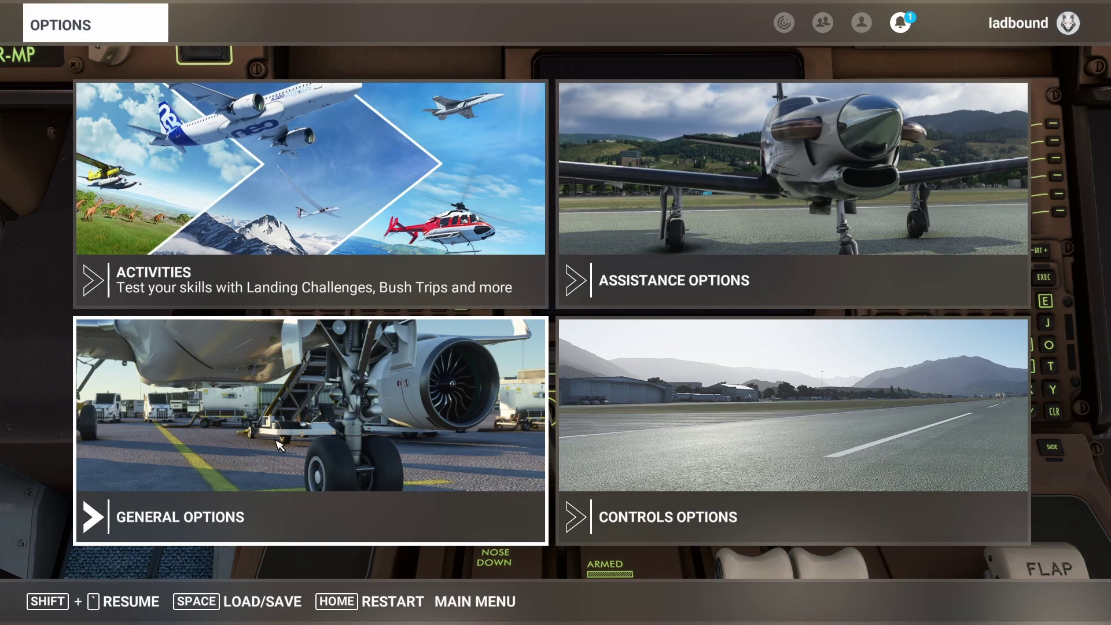
left_click(280, 445)
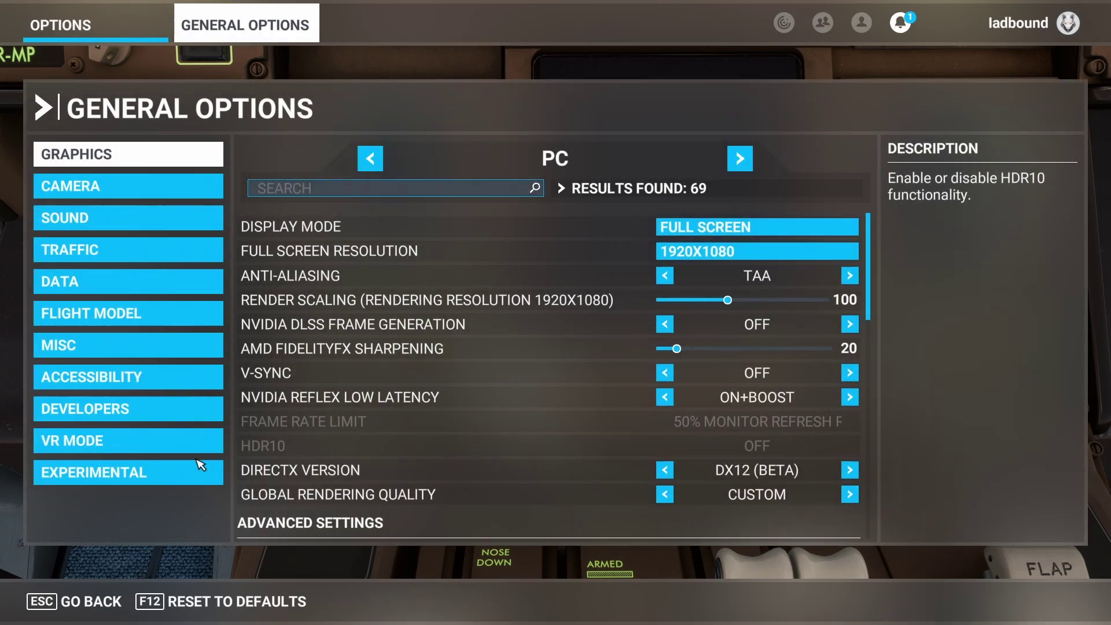
left_click(137, 409)
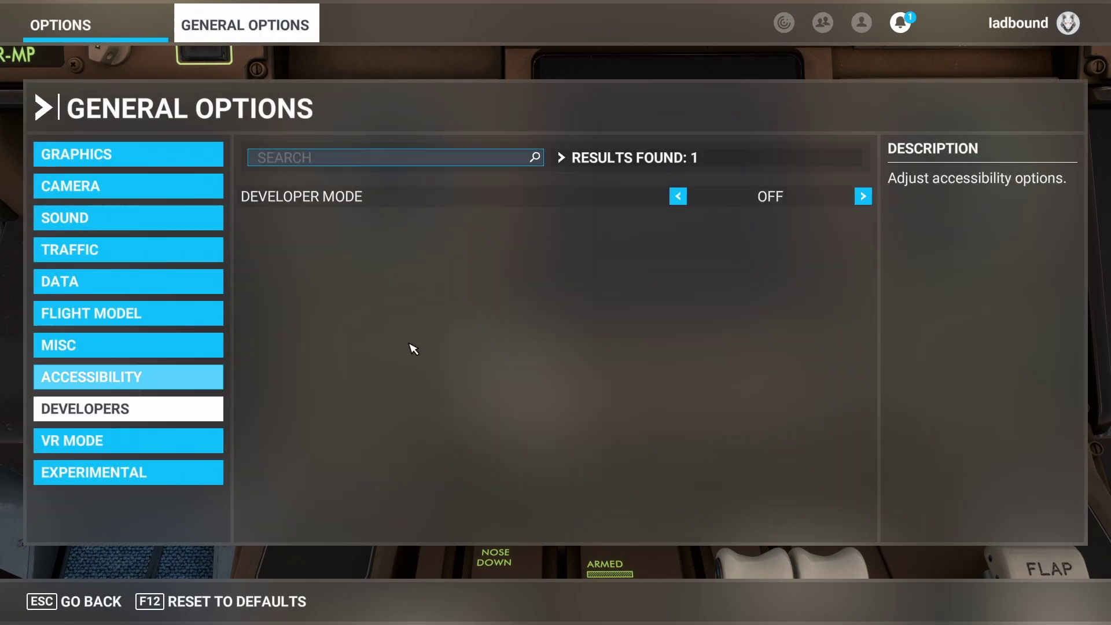
left_click(863, 196)
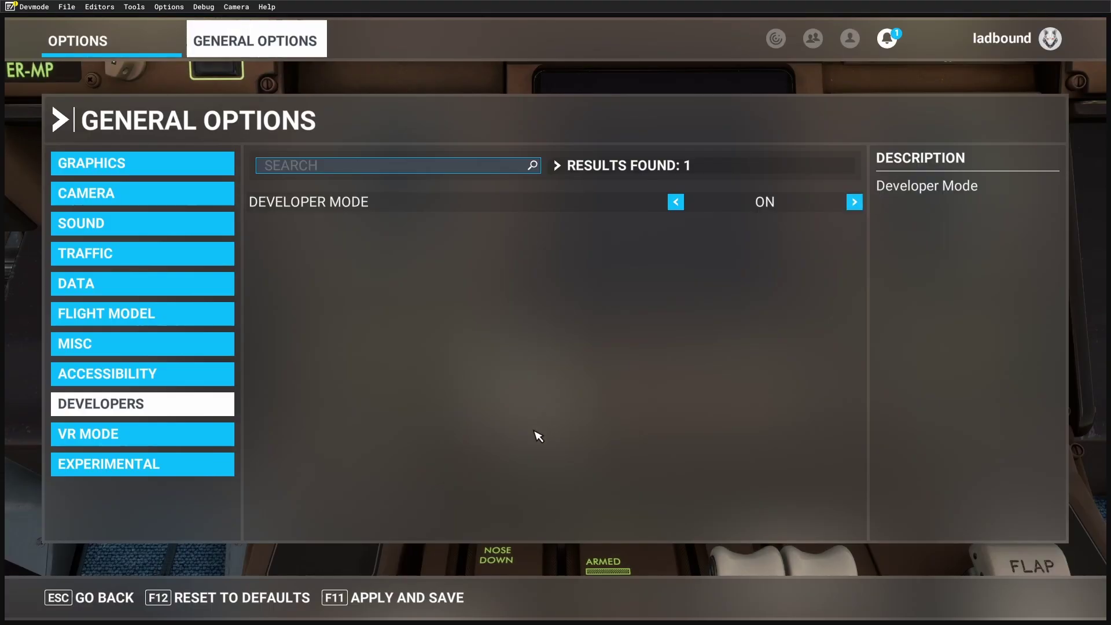
left_click(366, 601)
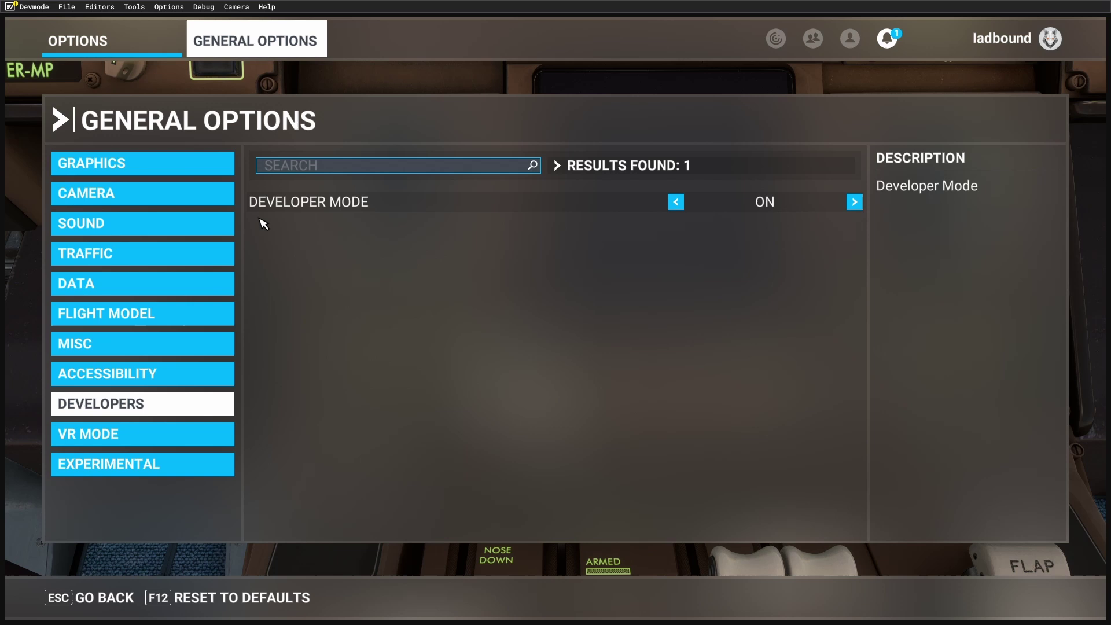
left_click(124, 600)
left_click(119, 604)
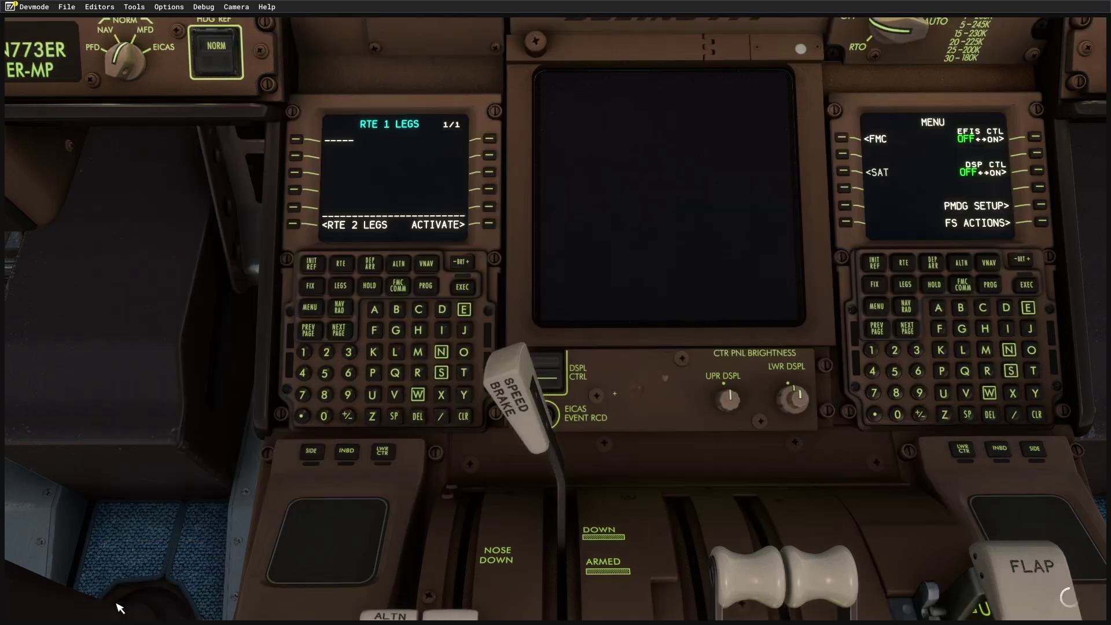
Open the developer debug console and examine the log entries filtered by "wasm" for loaded and initialized modules
left_click(203, 8)
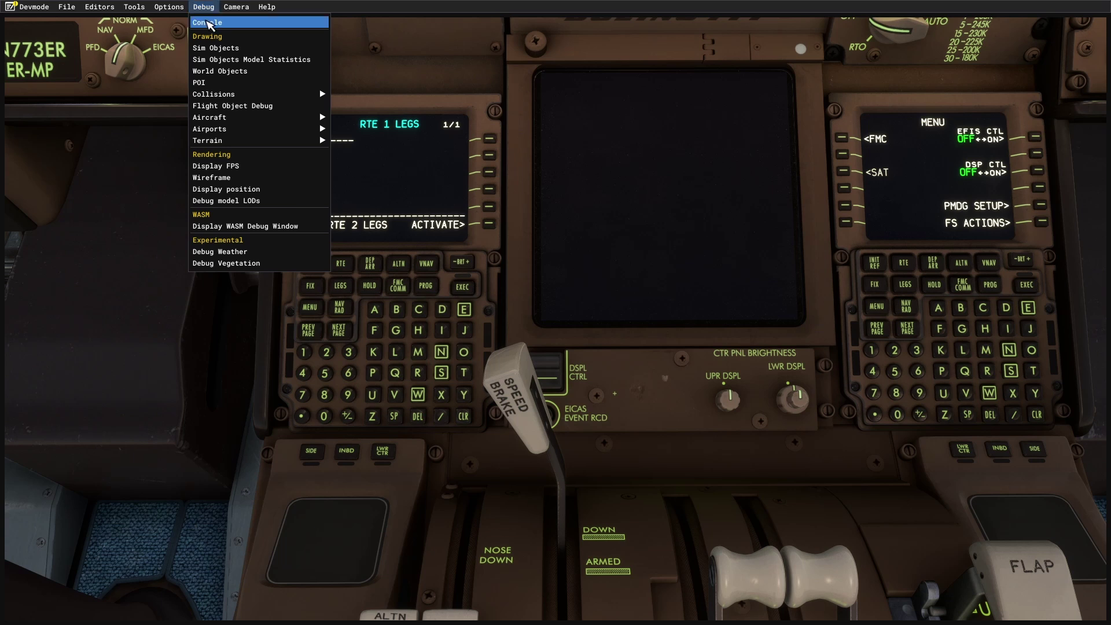
left_click(207, 23)
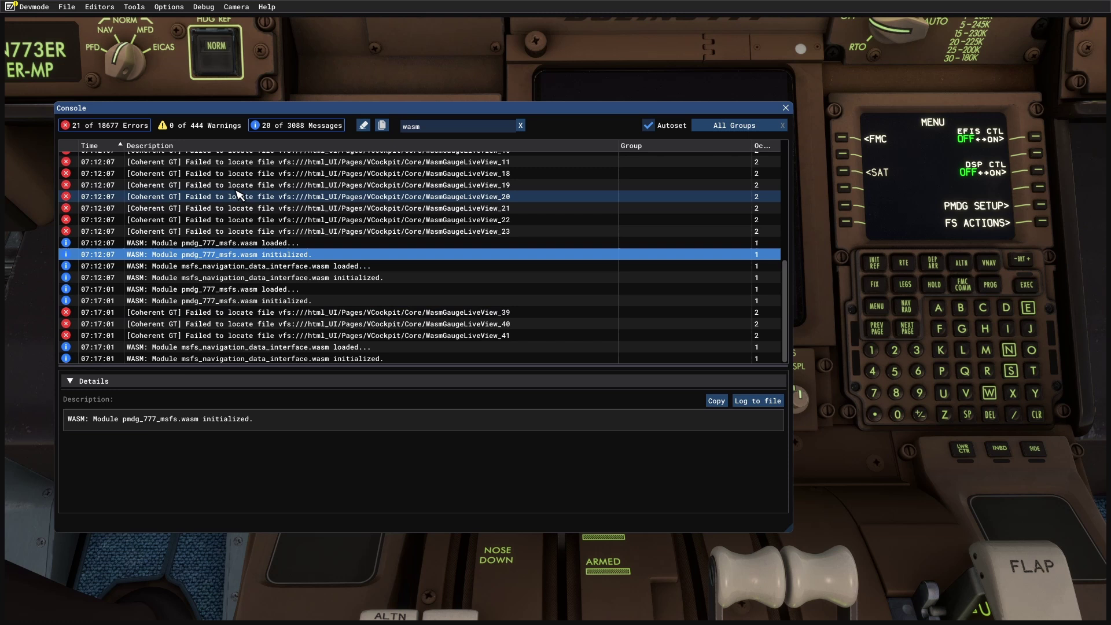
scroll(237, 196, "up", 5)
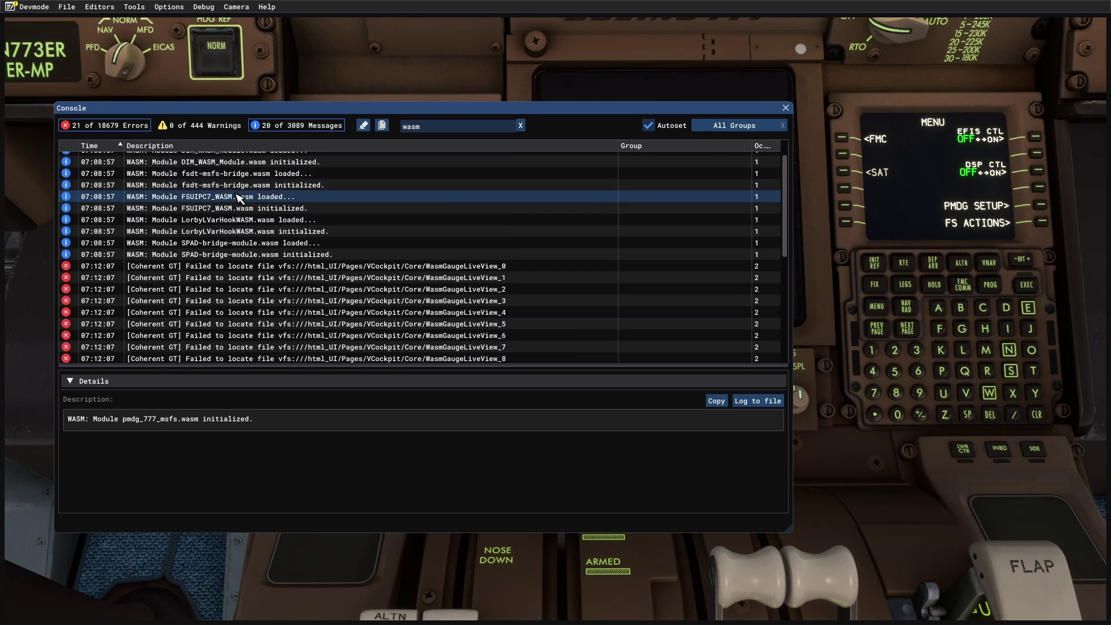
scroll(237, 197, "down", 4)
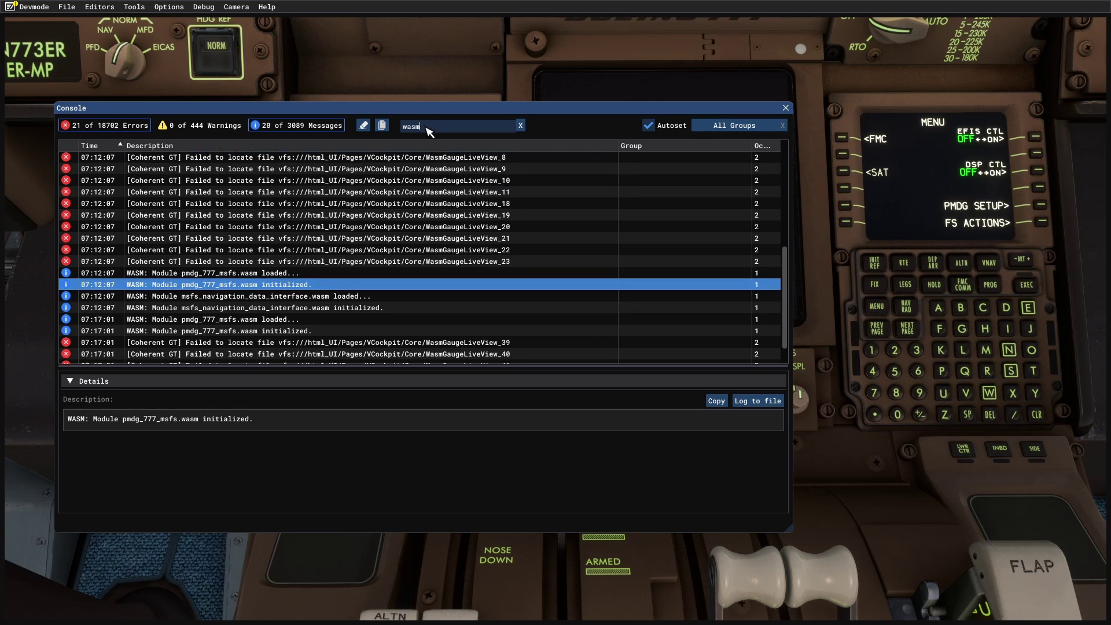
left_click(420, 131)
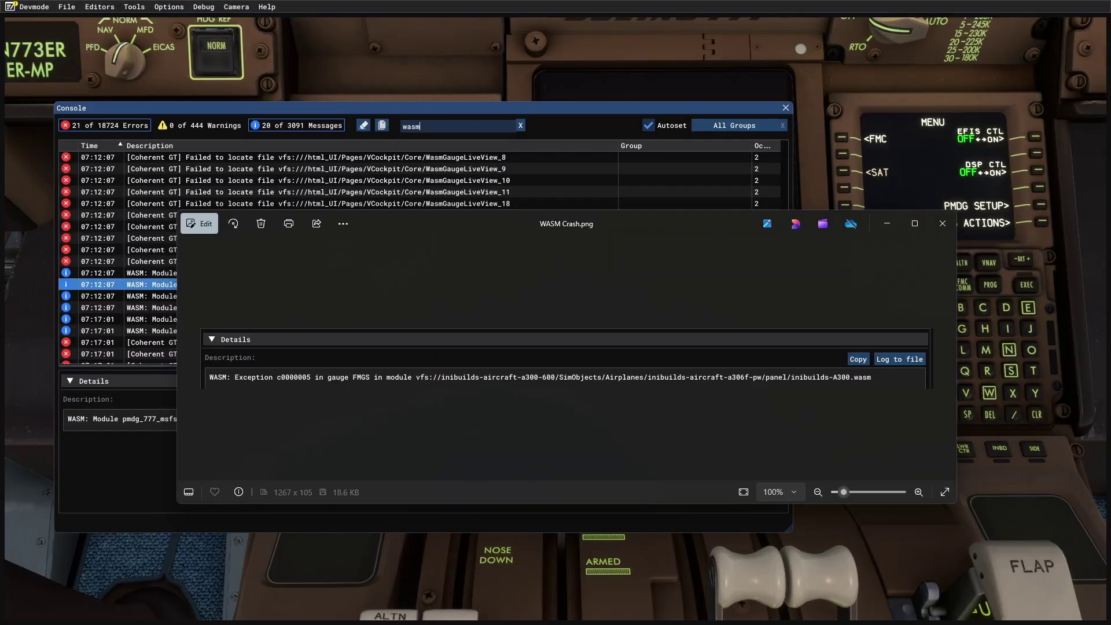
Reposition and enlarge the WASM Crash.png image over the console to examine the example exception, and bring the console back to the front
left_click_drag(471, 225, 331, 119)
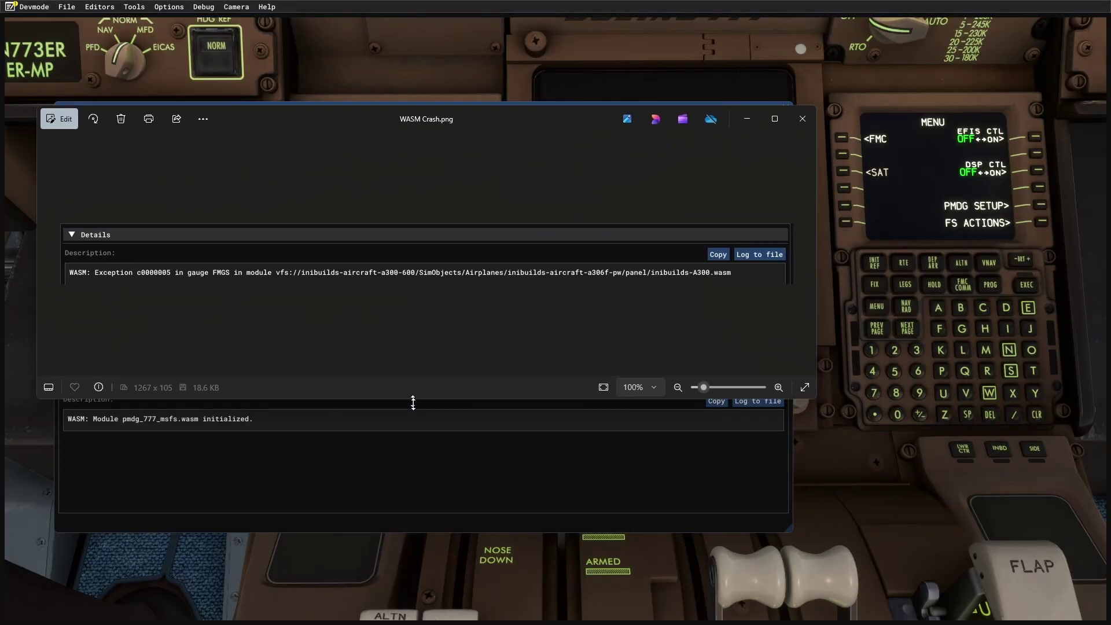
left_click_drag(411, 398, 428, 531)
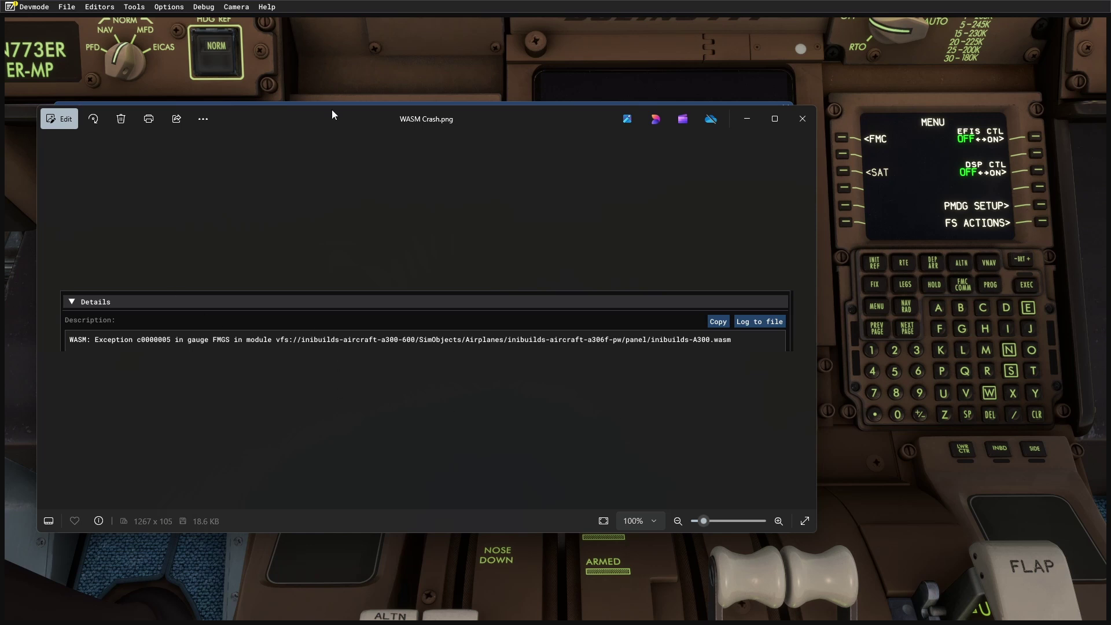
left_click_drag(331, 111, 391, 179)
left_click(239, 106)
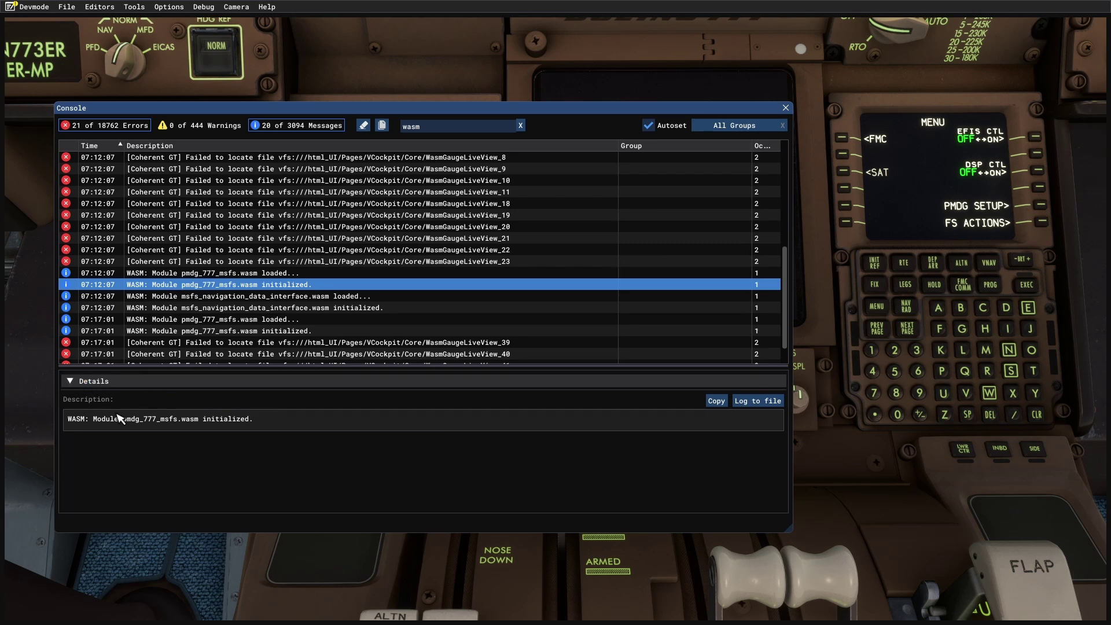
Collapse and re-expand the details of the selected pmdg_777_msfs.wasm message, and close the console
left_click(68, 383)
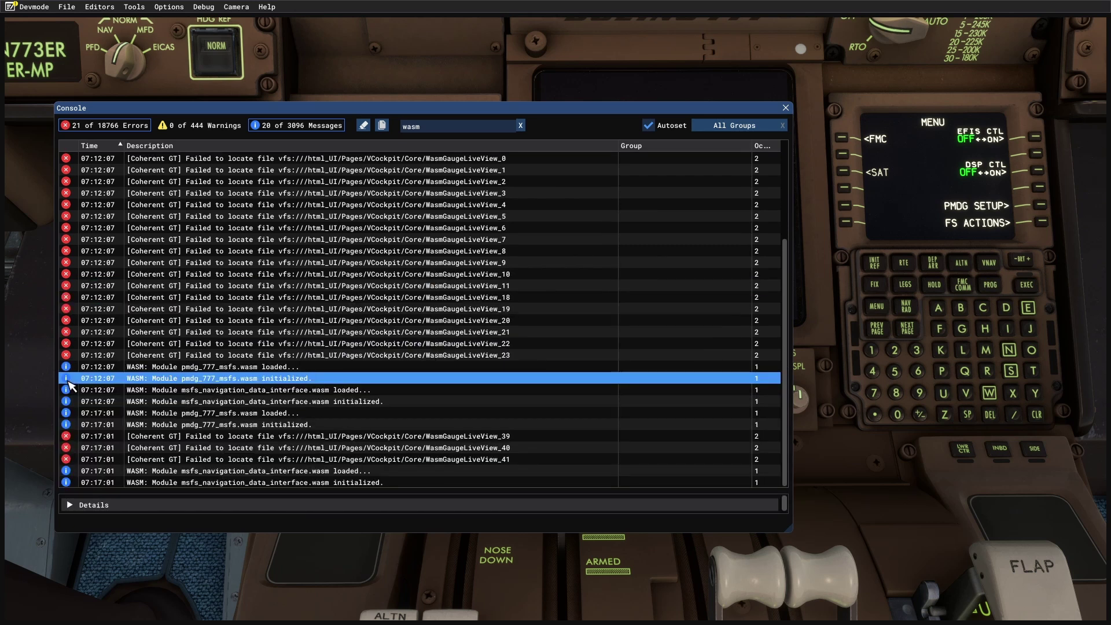
left_click(79, 505)
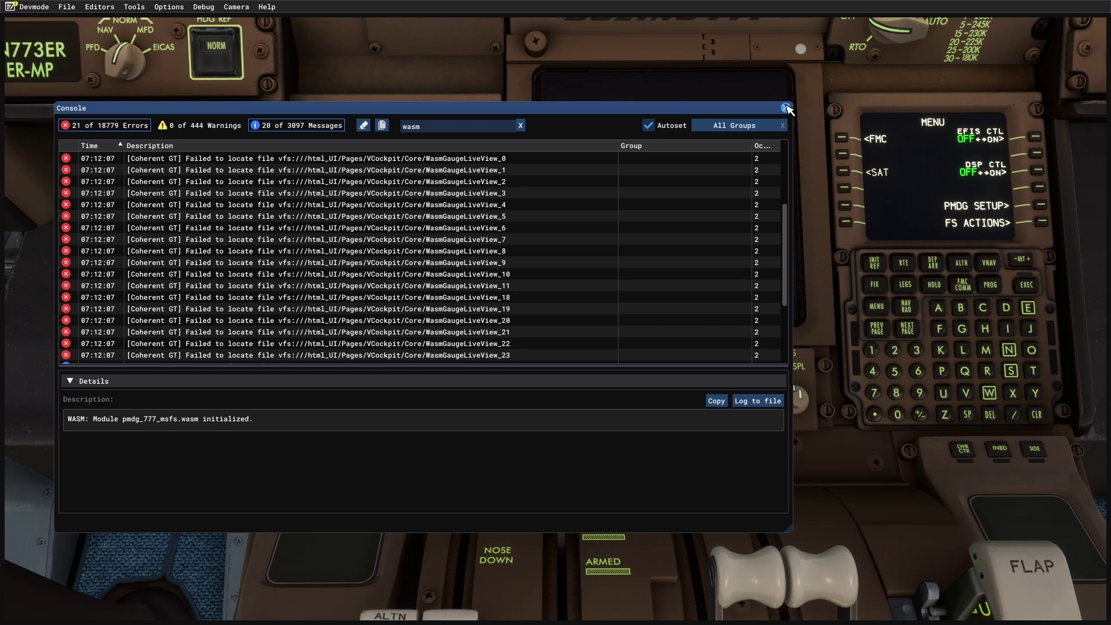
left_click(786, 107)
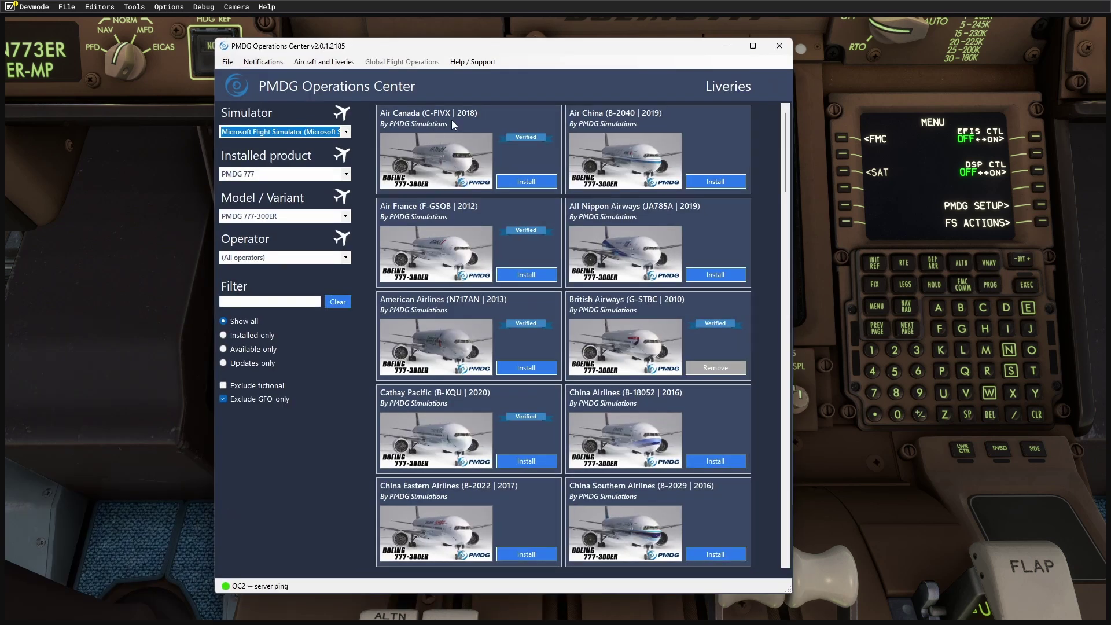
Create a support package in PMDG Operations Center and save it to the desktop as SupportPackage.zip, replacing the existing file
left_click(467, 65)
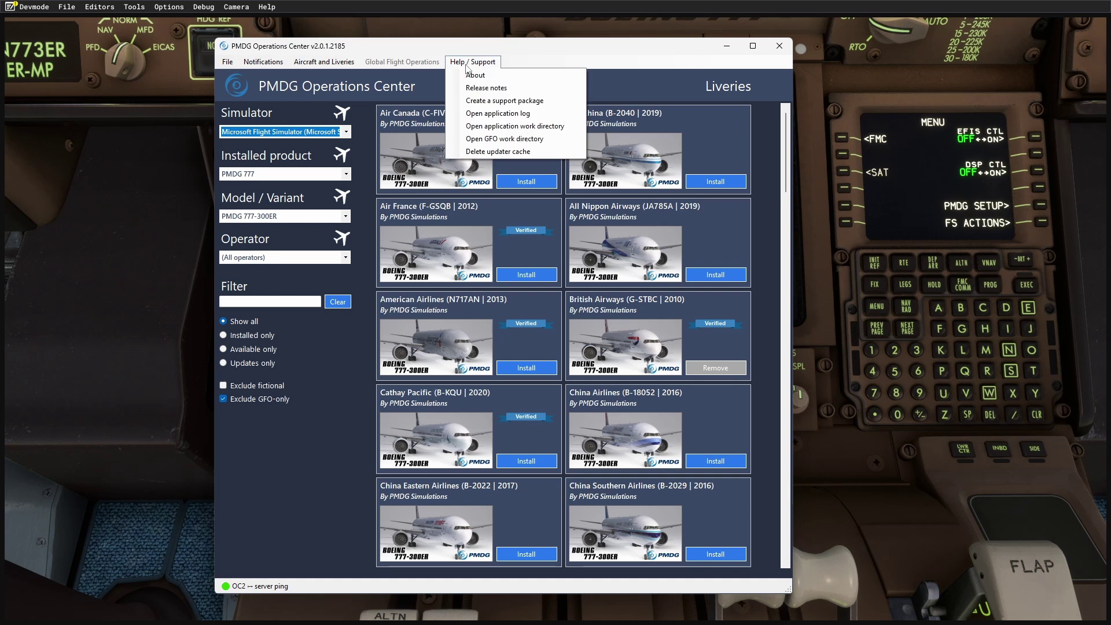
left_click(484, 101)
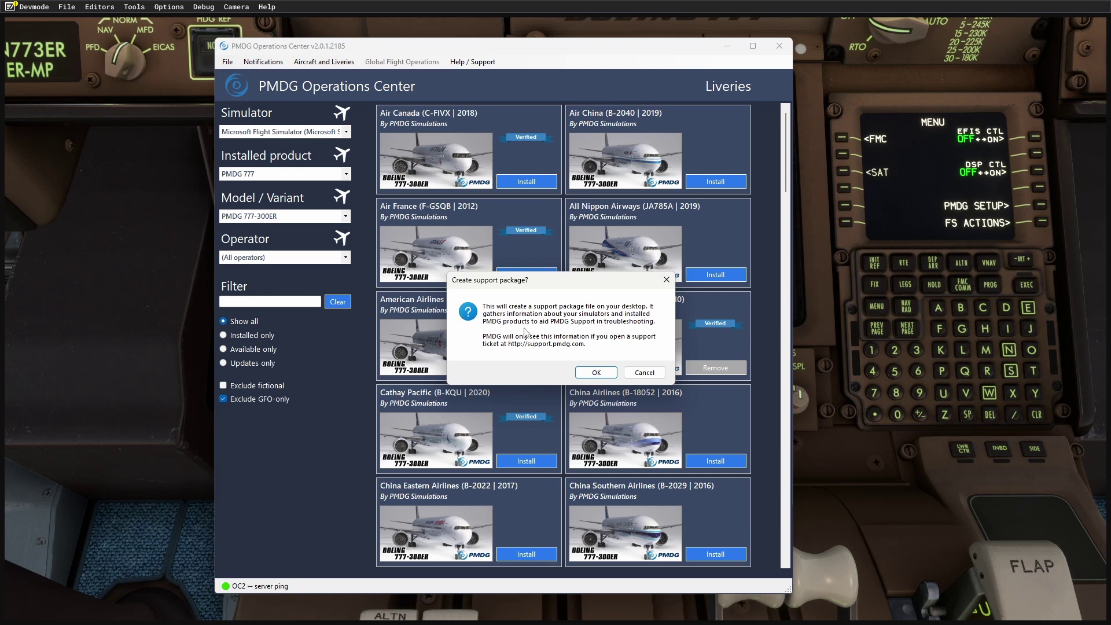
left_click(597, 373)
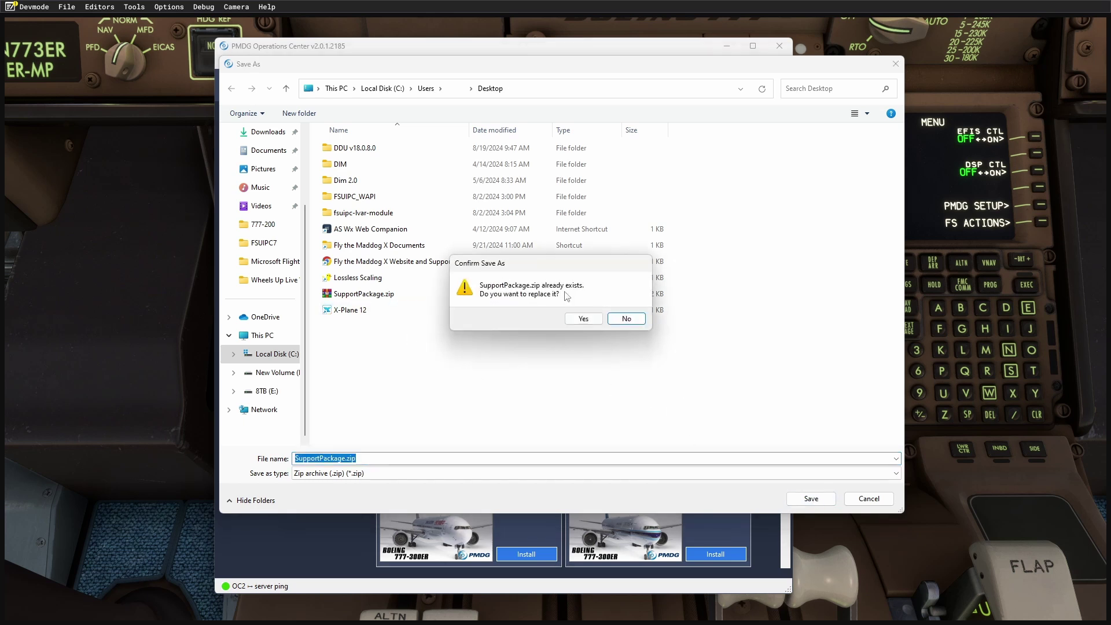
left_click(583, 320)
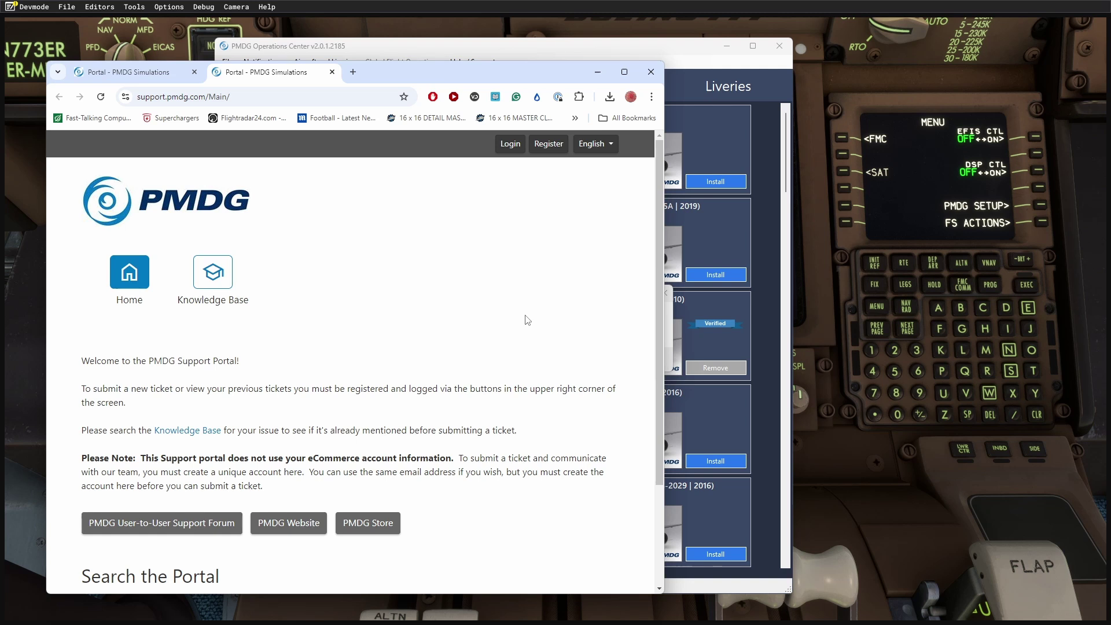
Return to Microsoft Flight Simulator and switch from the centre pedestal to the pilot's forward cockpit view
left_click(821, 338)
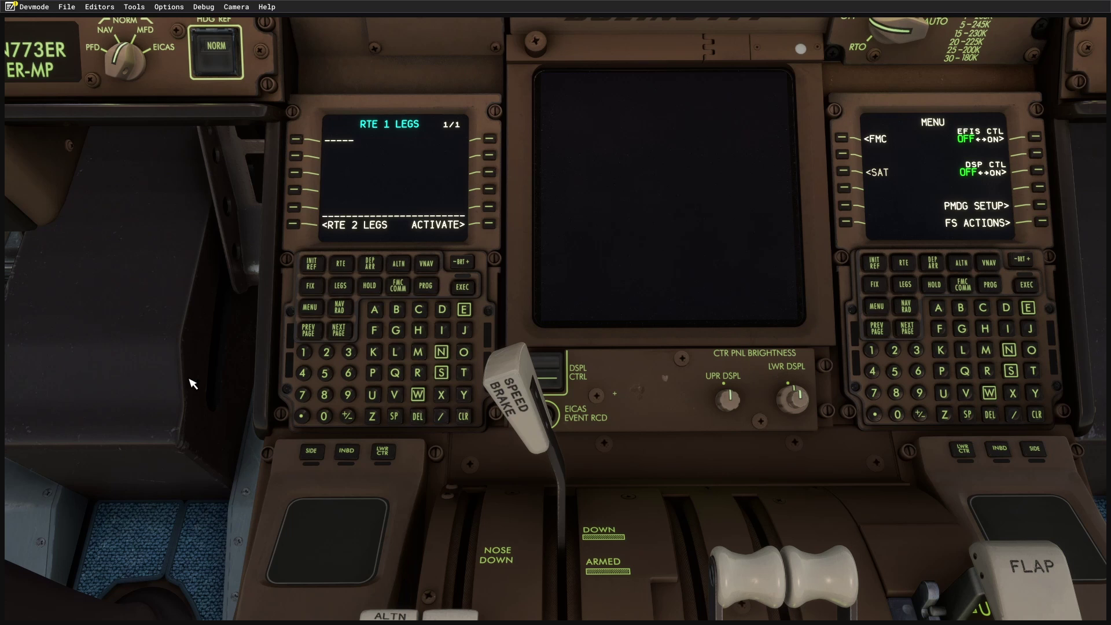
key("ctrl+space")
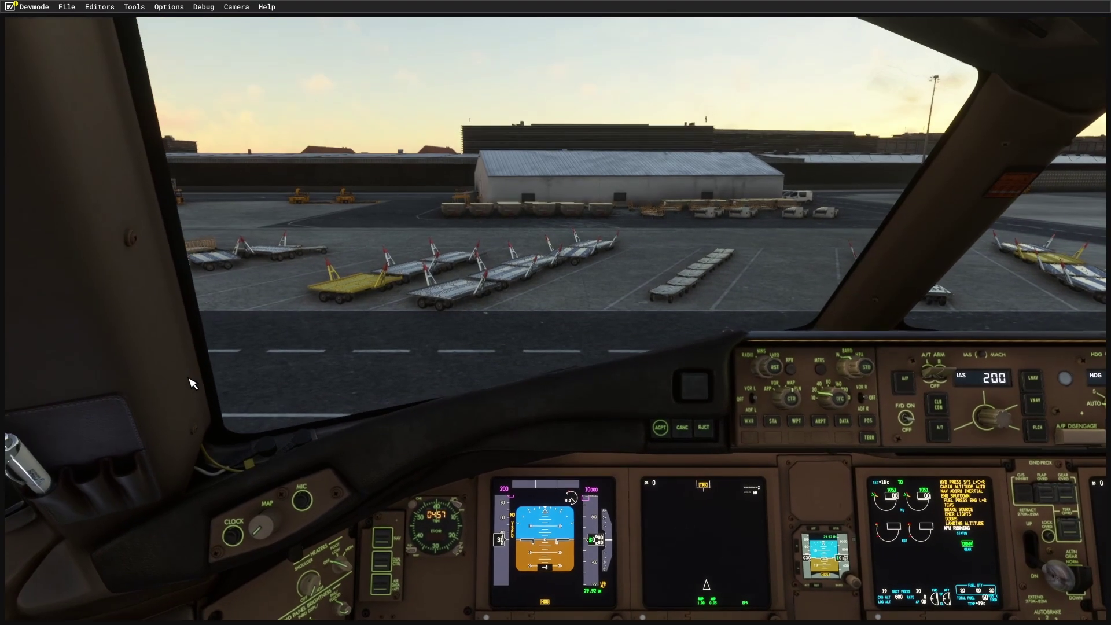